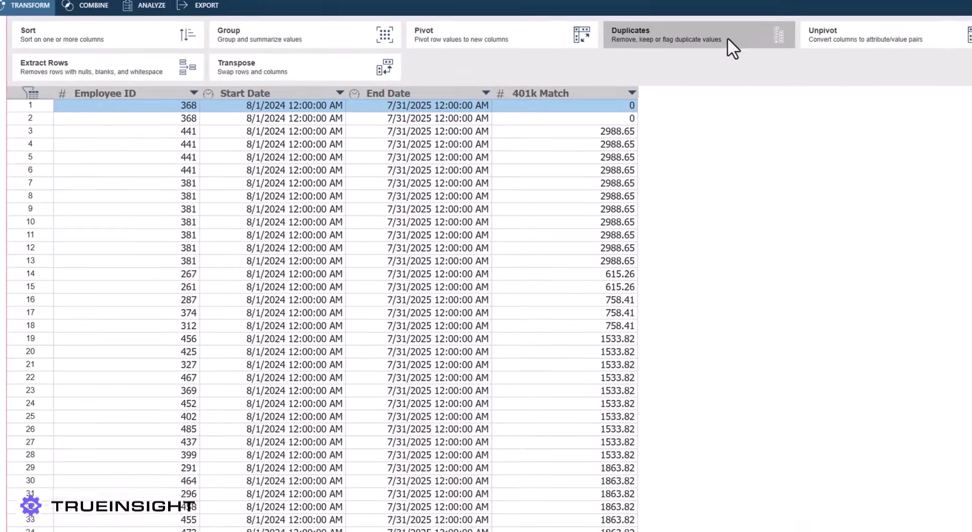
Remove duplicate rows using all columns as keys, keeping the first row, leaving 97 rows.
left_click(729, 61)
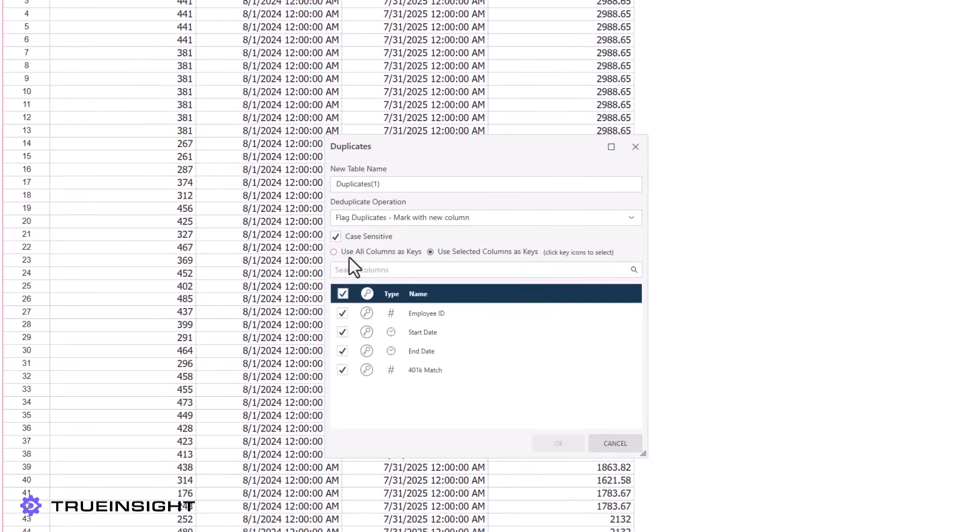
left_click(333, 251)
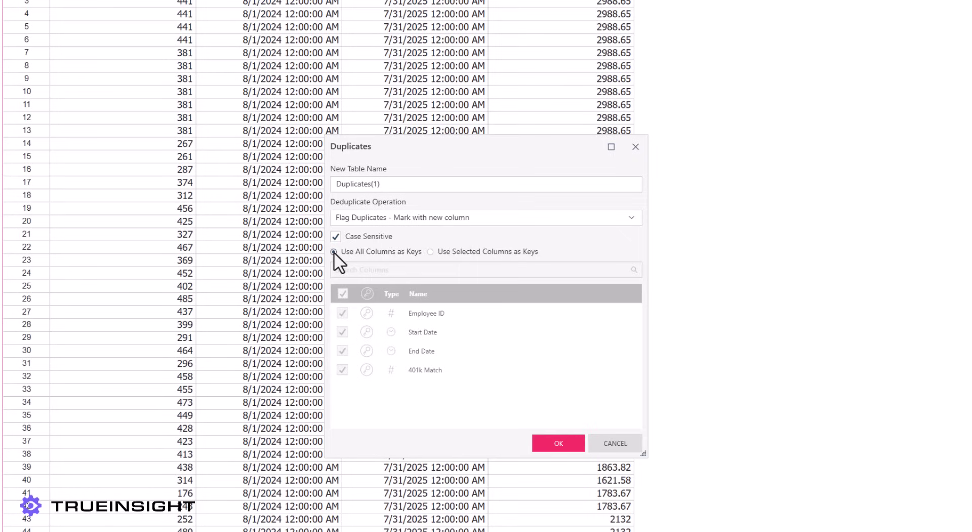
left_click(393, 218)
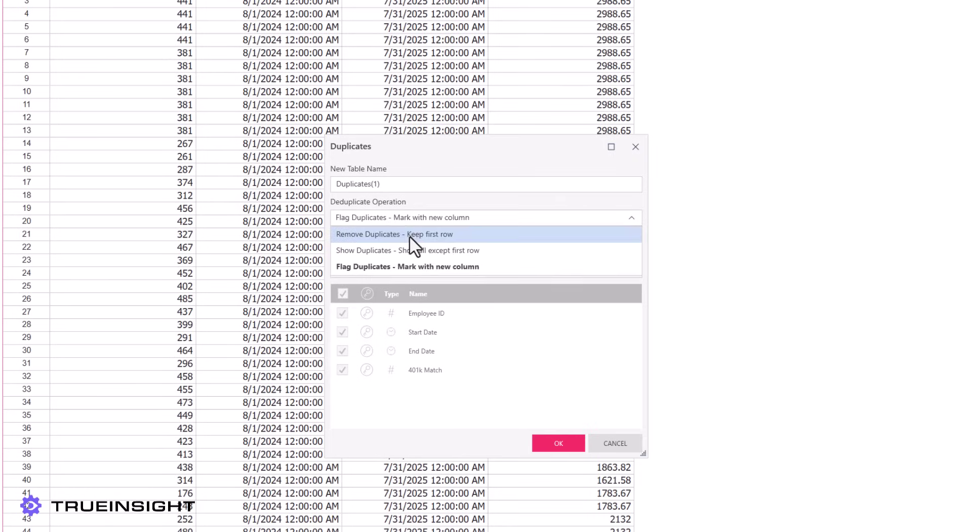
left_click(409, 234)
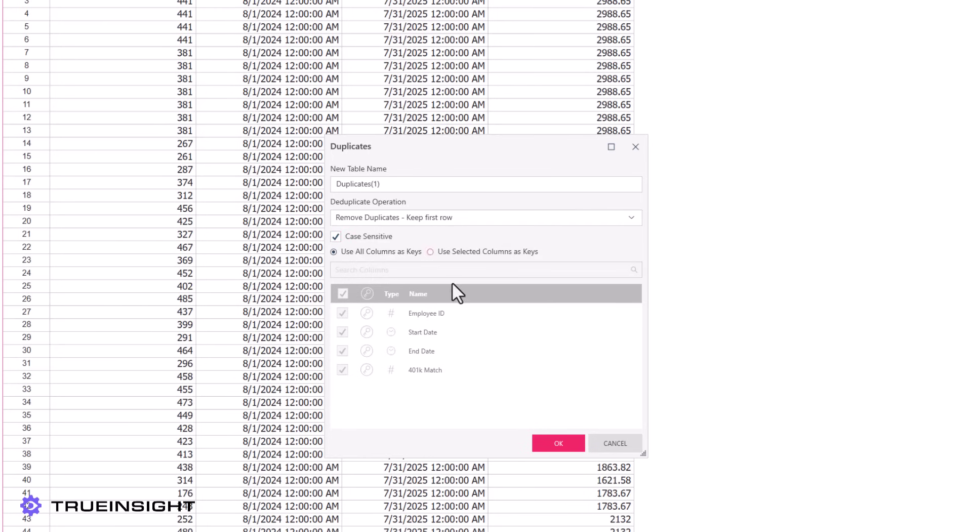
left_click(552, 437)
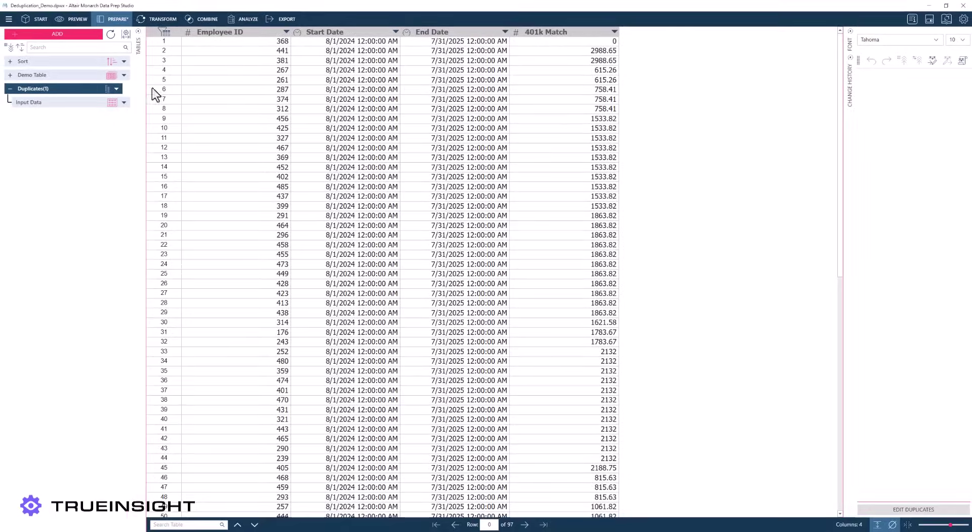
Compare the 107-row input with Duplicates(1), then show all-column duplicates except each first row.
left_click(42, 101)
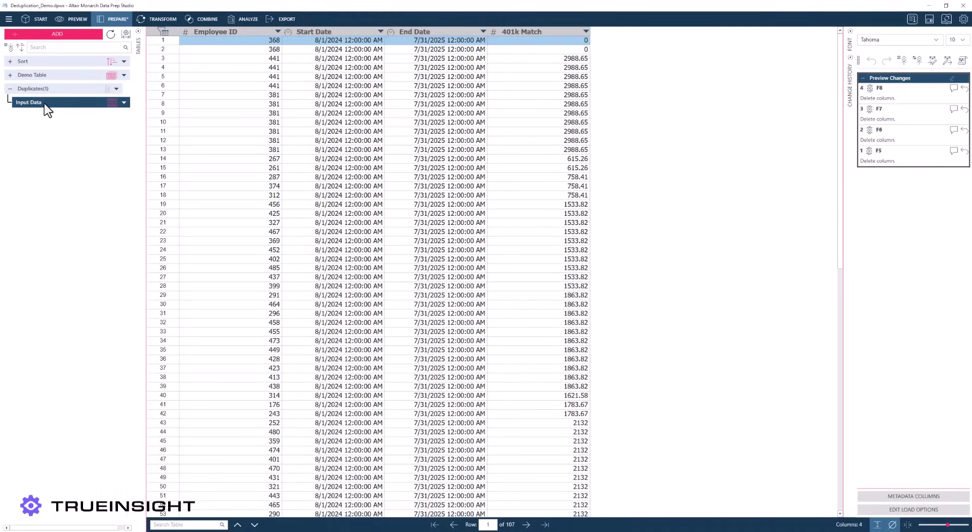
left_click(65, 88)
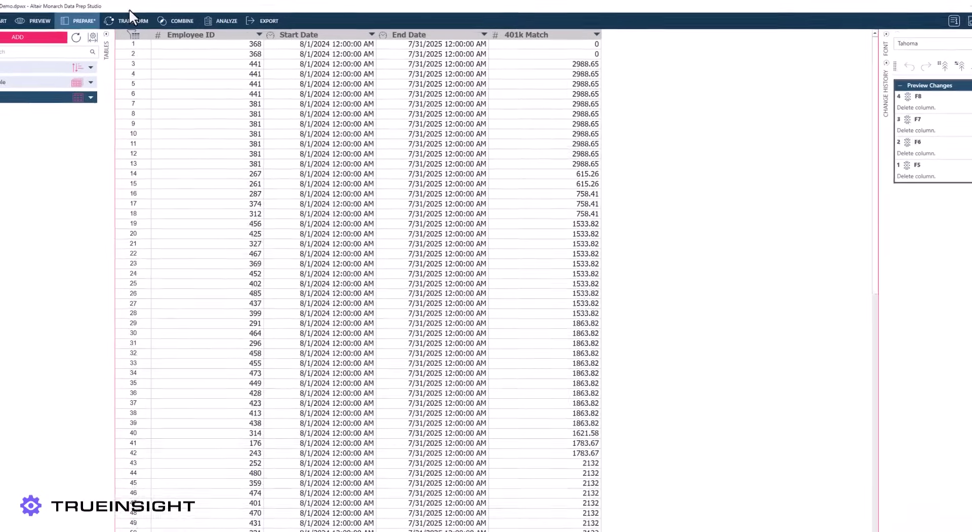
left_click(161, 20)
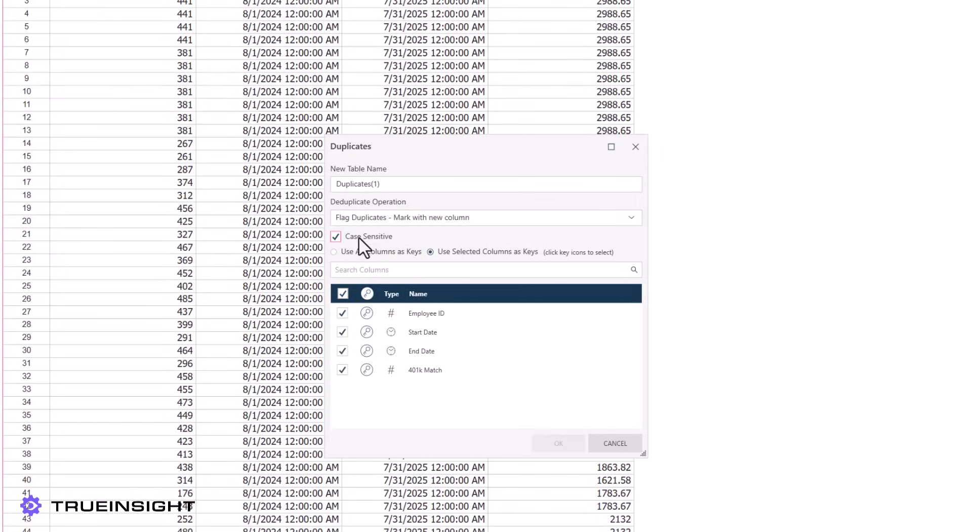
left_click(350, 247)
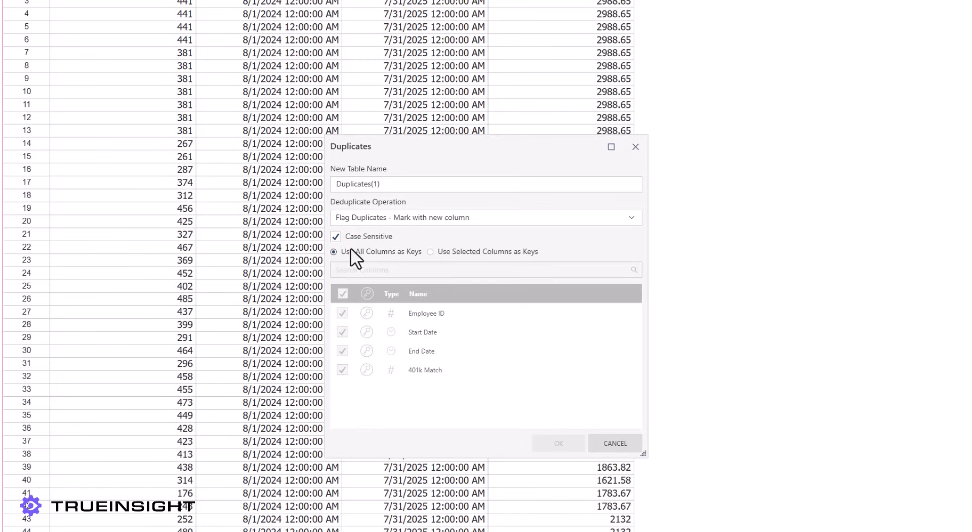
left_click(426, 220)
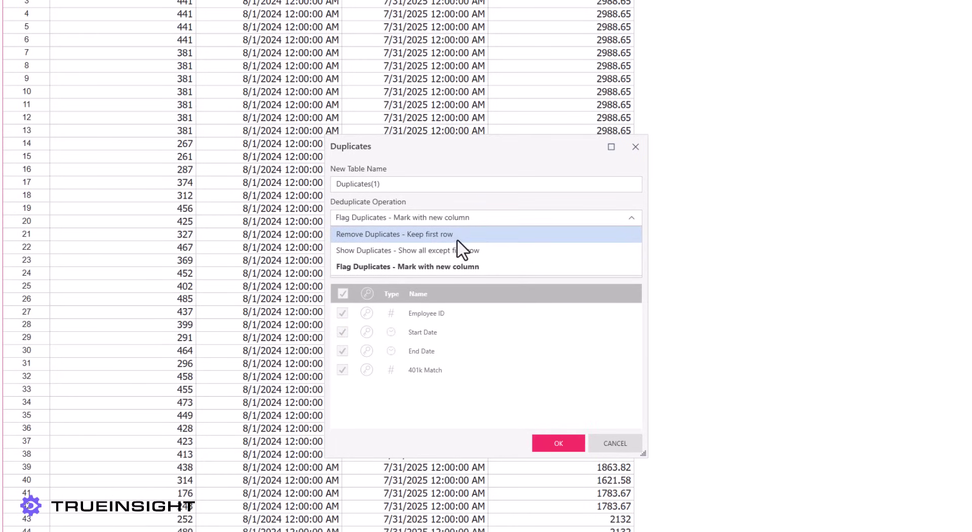
left_click(460, 249)
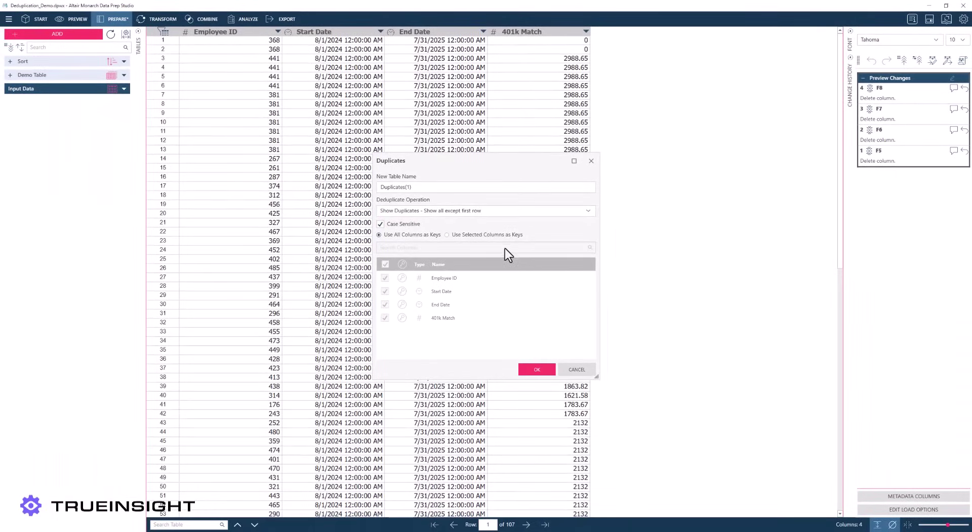
left_click(537, 369)
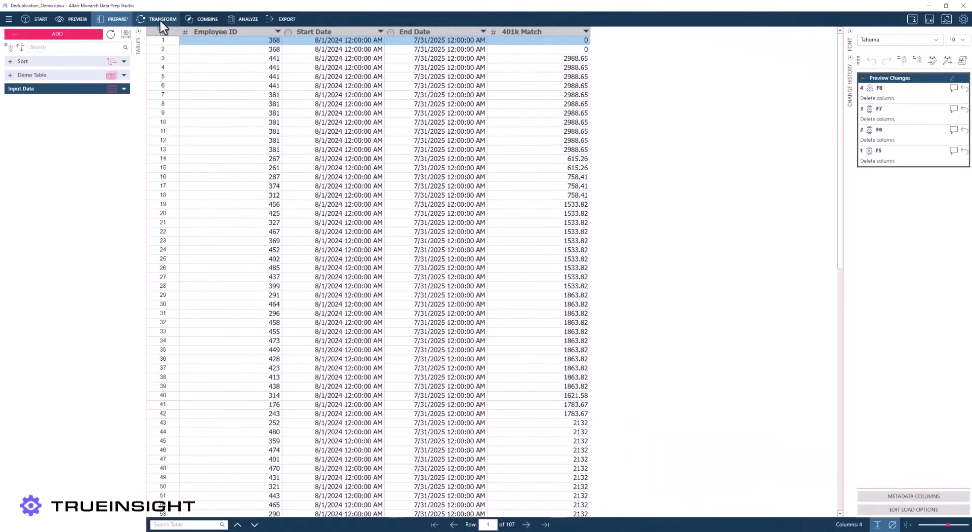
Flag duplicates on all columns with a new 1/0 marker column.
left_click(160, 20)
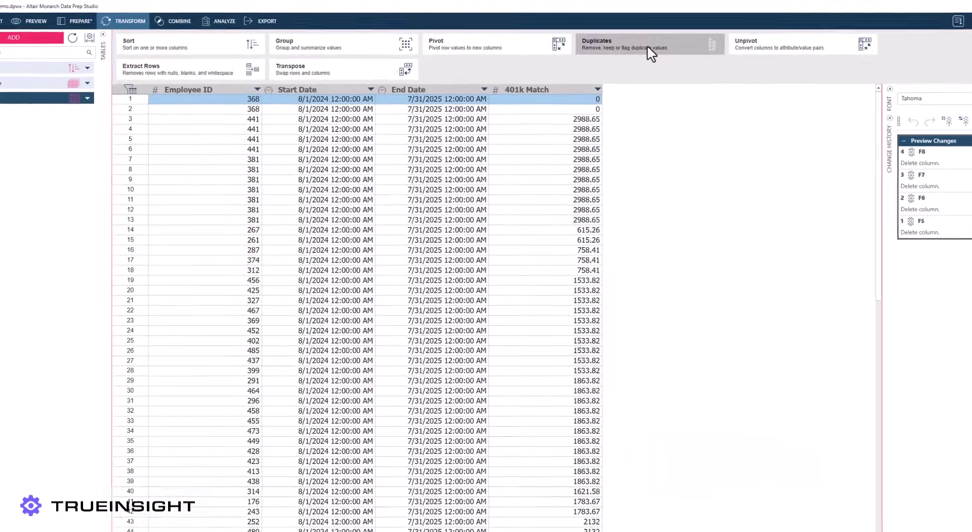
left_click(652, 47)
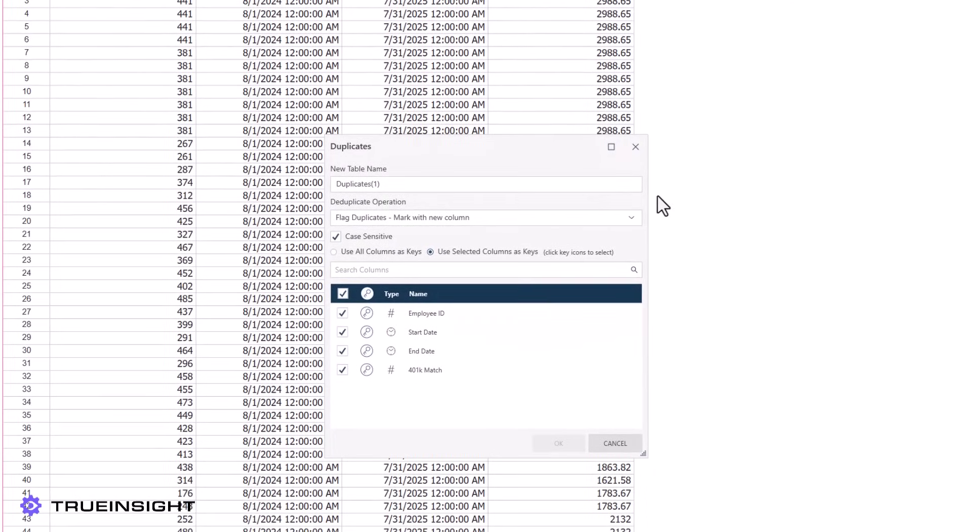
left_click(340, 251)
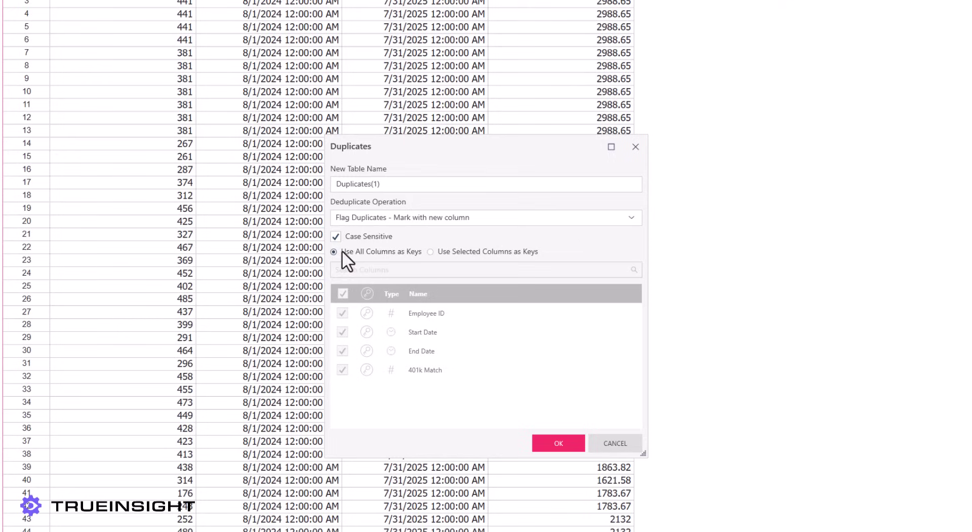
left_click(424, 219)
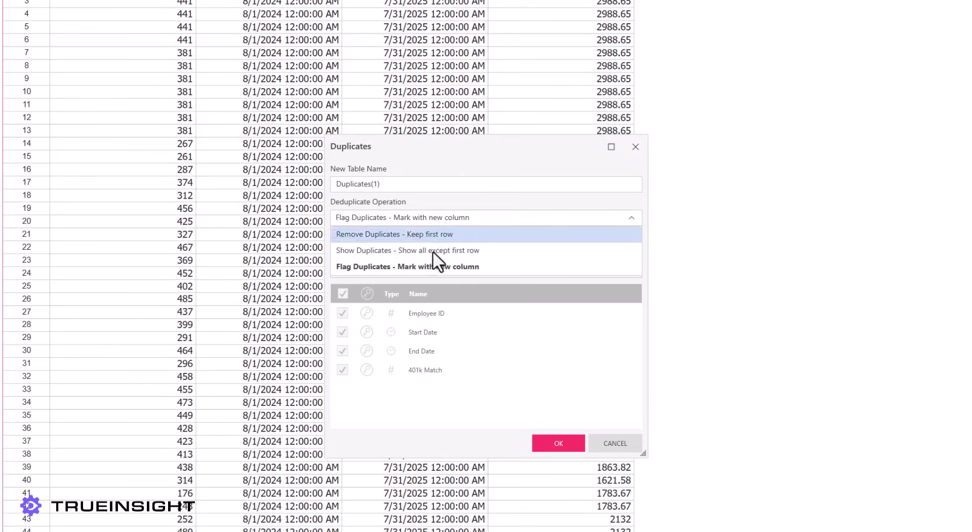
left_click(424, 266)
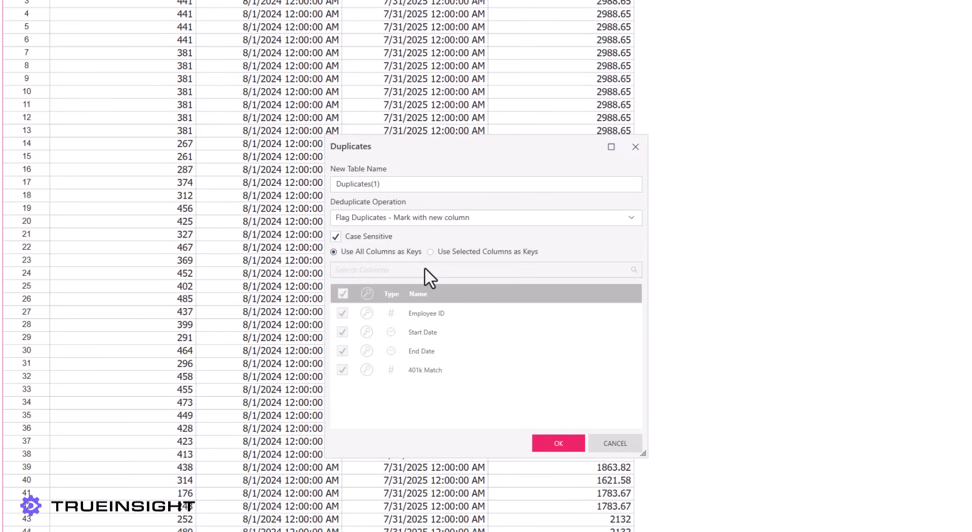
left_click(571, 444)
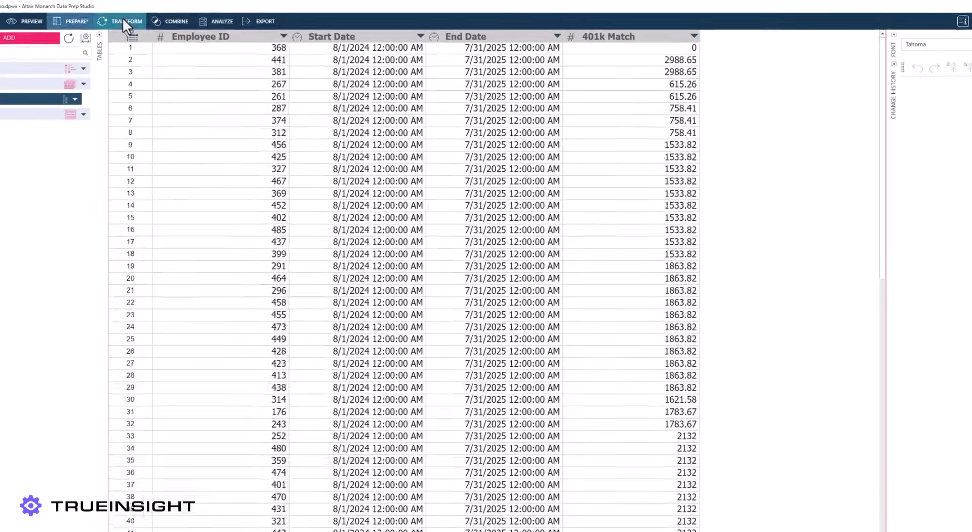
Remove duplicates keyed on 401k Match, keeping the first row, giving 30 rows in Duplicates(2).
left_click(159, 19)
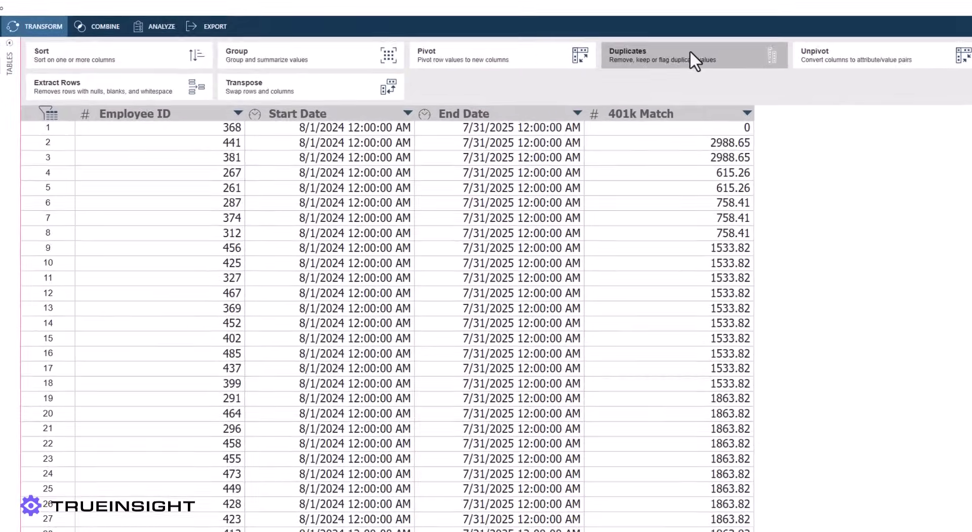
left_click(702, 50)
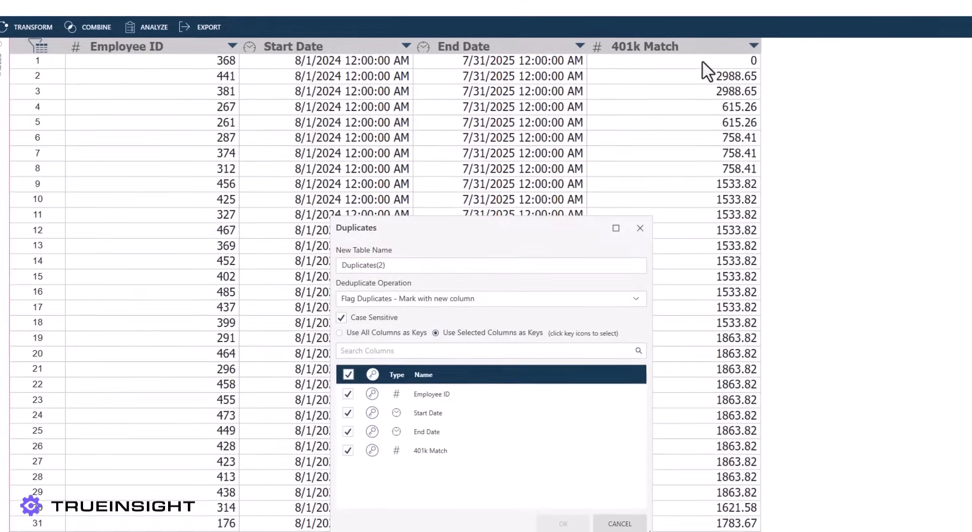
left_click(405, 298)
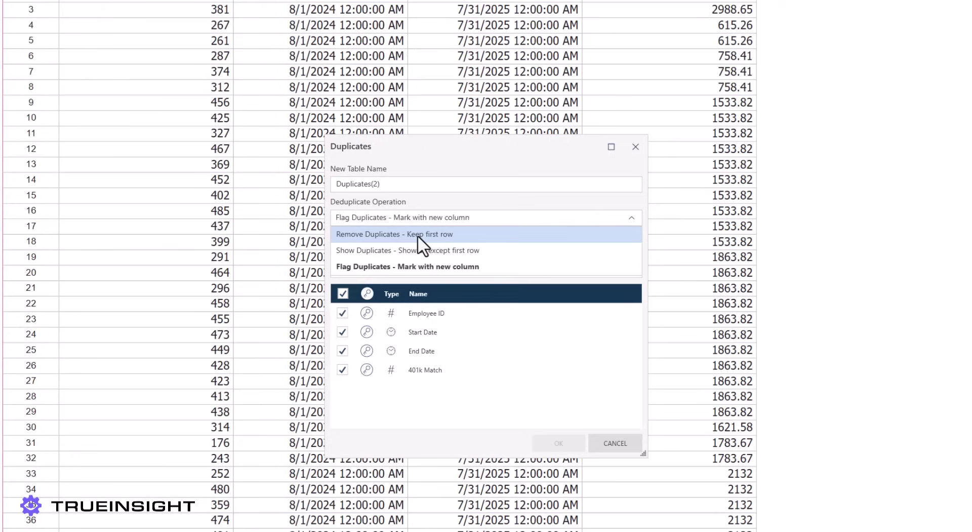
left_click(423, 234)
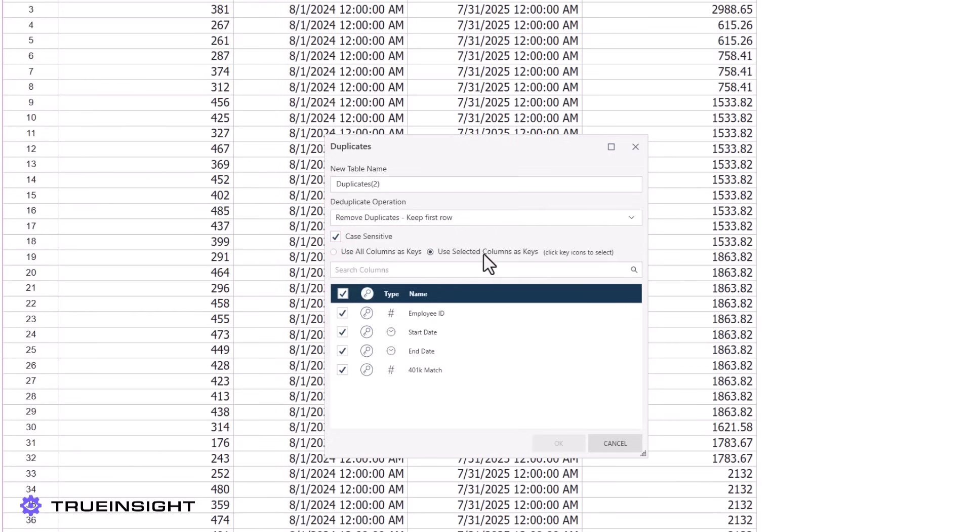
left_click(367, 369)
left_click(559, 442)
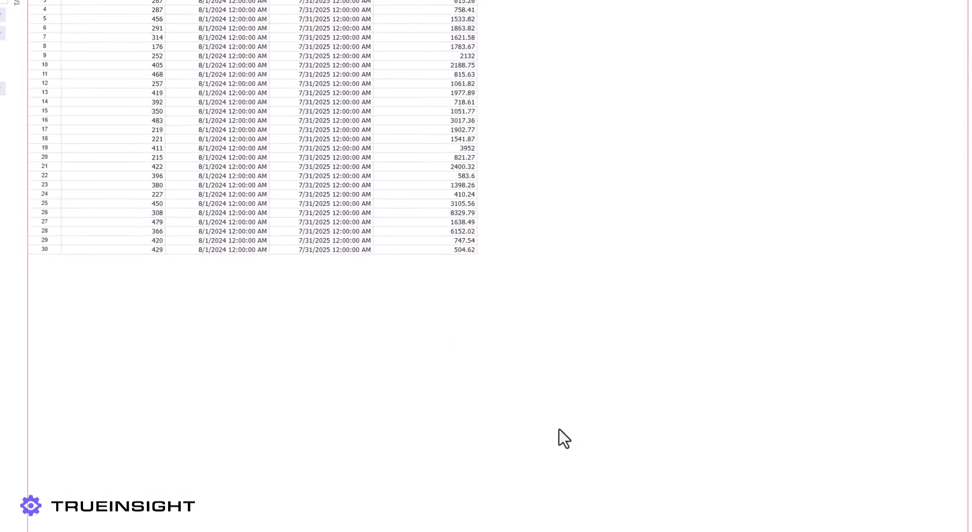
Copy Duplicates(2) to Duplicates(3) and set it to Show all except first row, giving 67 rows.
right_click(14, 82)
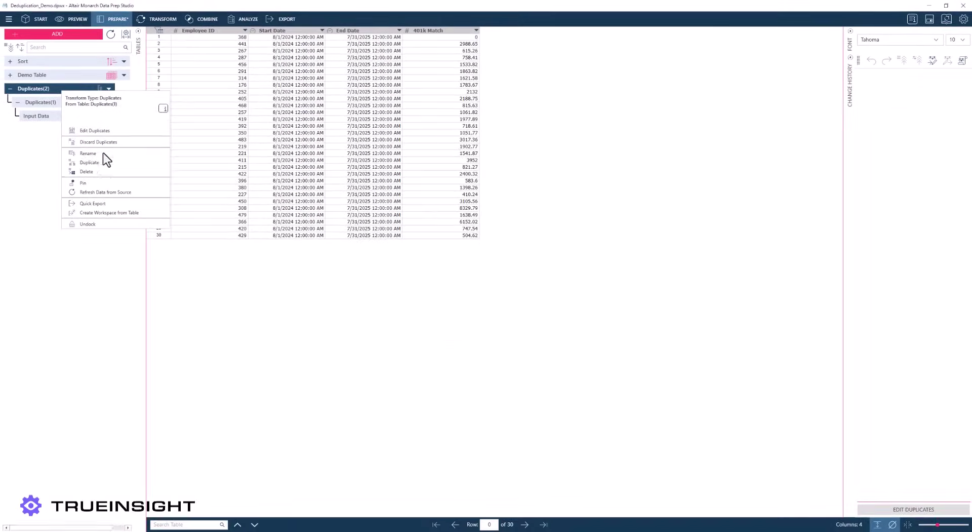
left_click(100, 166)
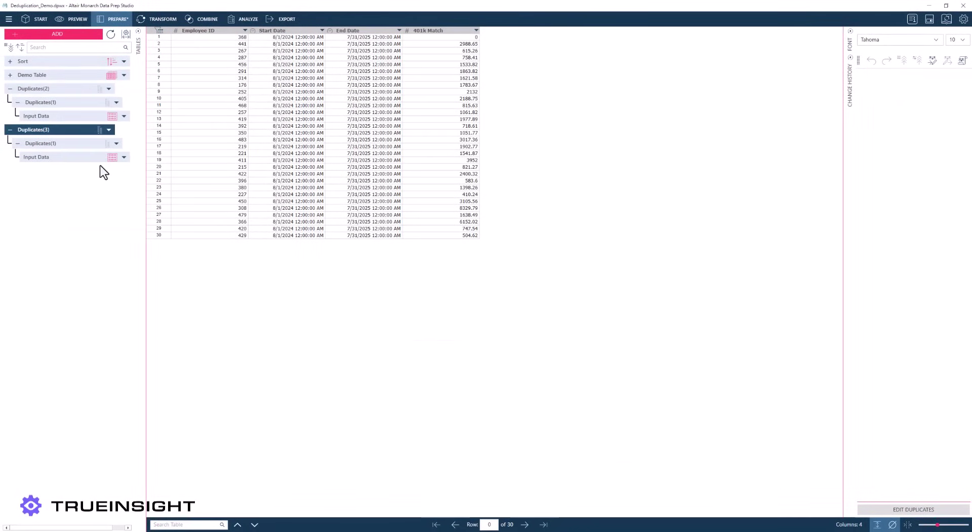
left_click(109, 129)
left_click(144, 166)
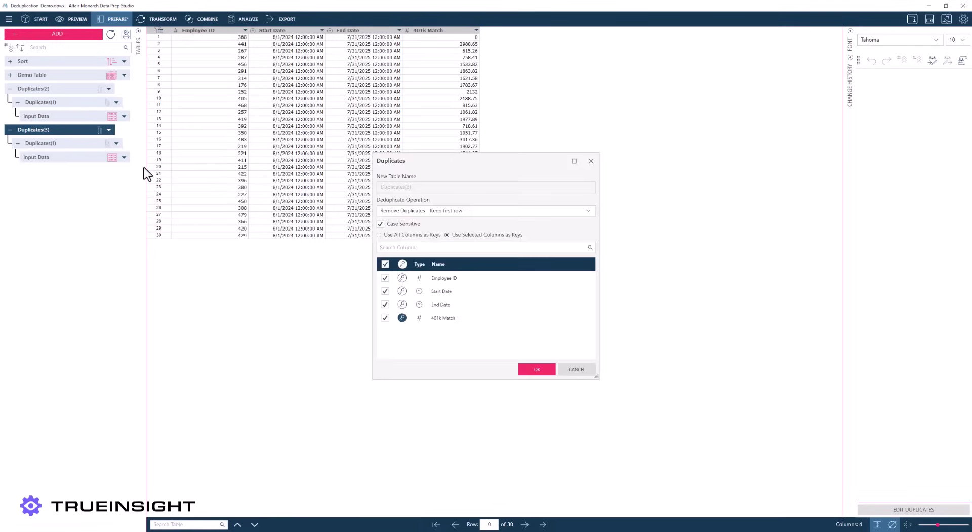
left_click(409, 212)
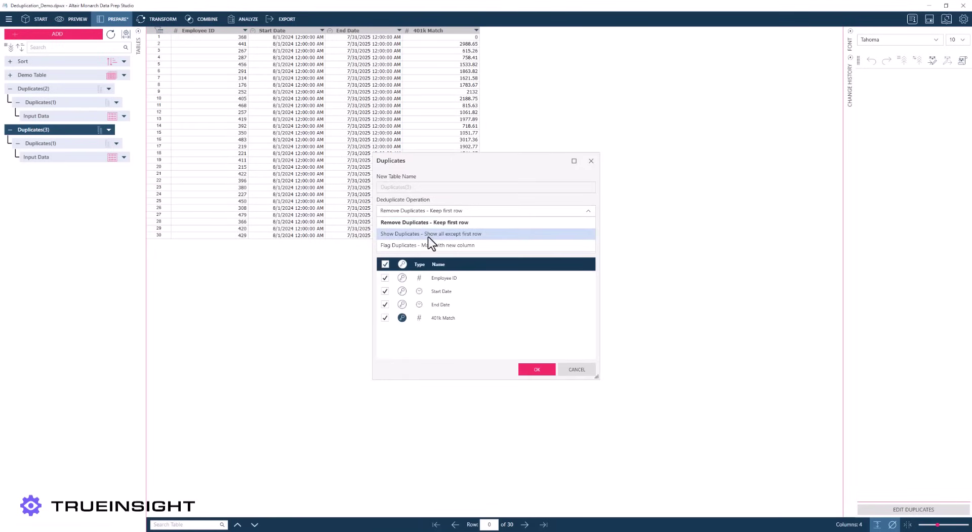
left_click(432, 241)
left_click(544, 373)
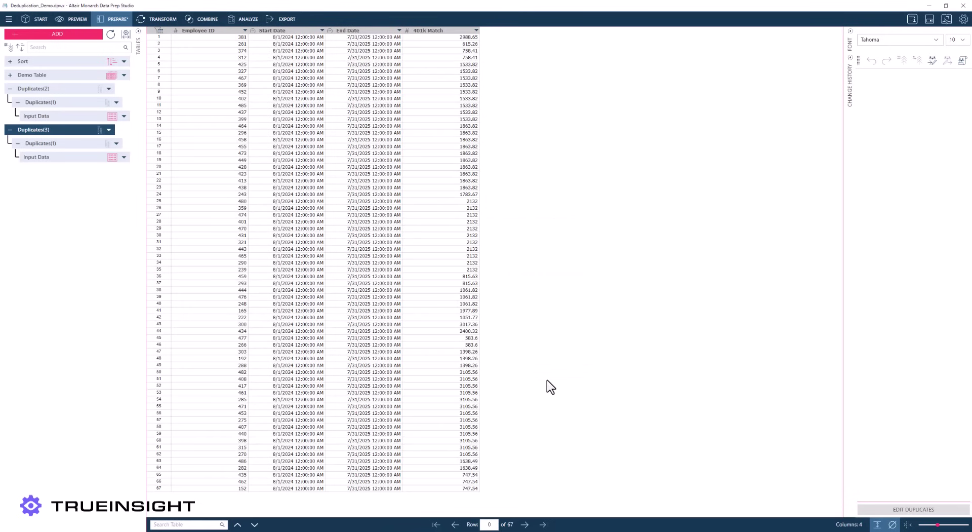
Delete the original 401k Match column from Duplicates(3).
left_click(477, 31)
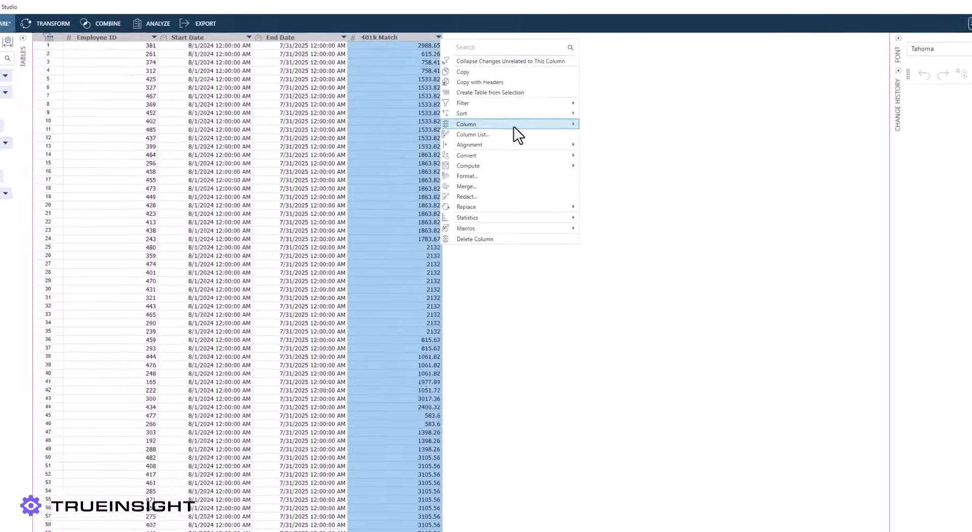
mouse_move(514, 126)
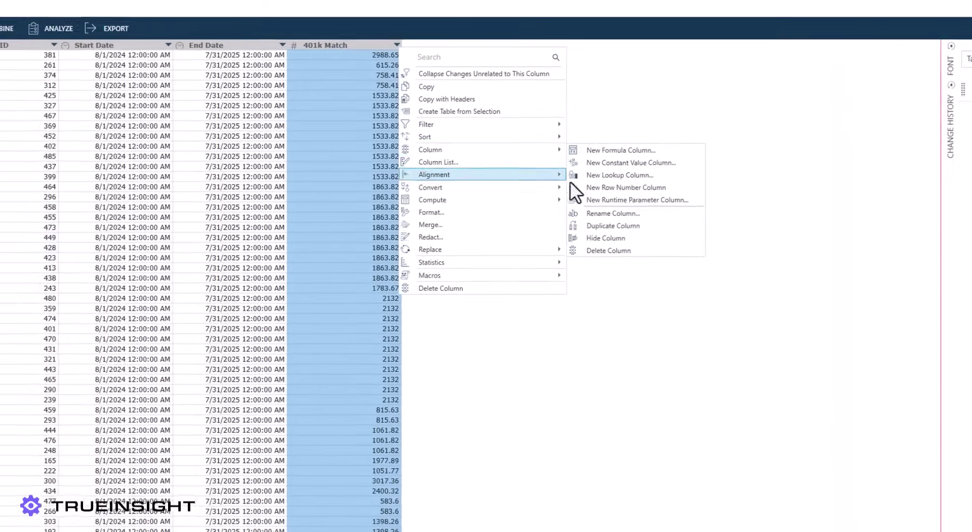
left_click(637, 211)
Add a formula column named '401k Match' with expression 0 after End Date.
left_click(269, 46)
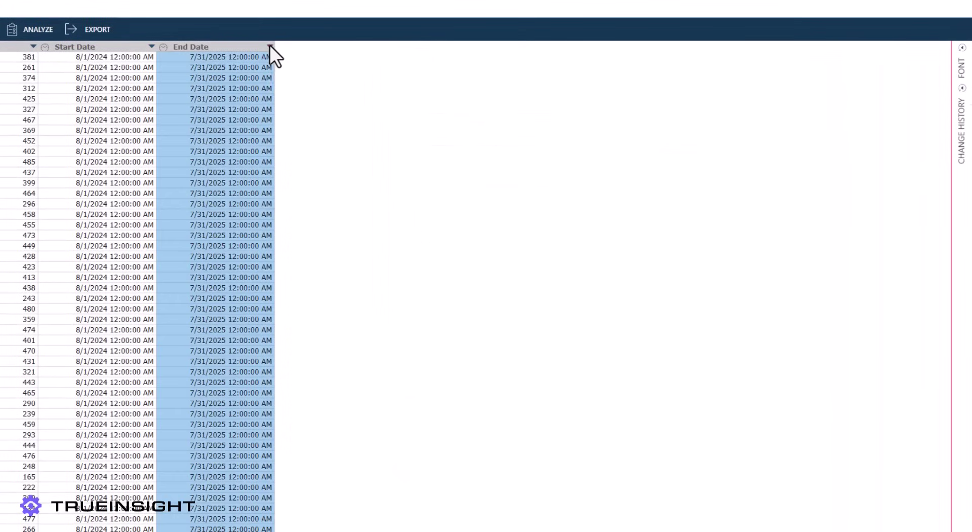
mouse_move(369, 150)
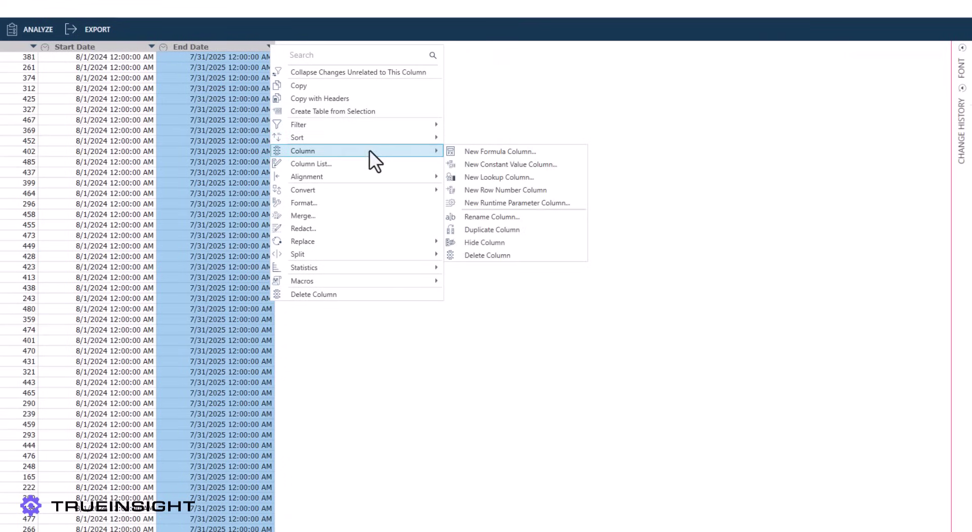
left_click(456, 153)
triple_click(262, 212)
type("401k Match")
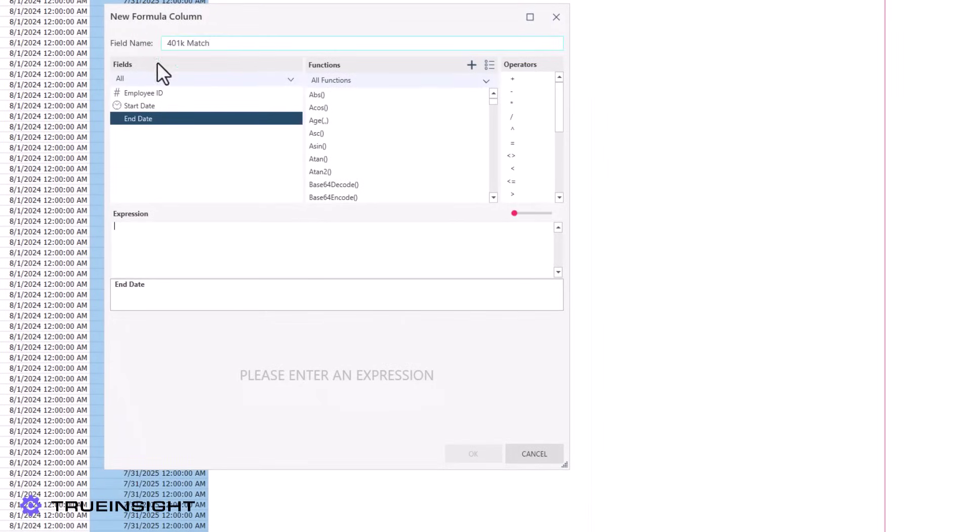
left_click(228, 420)
type("0")
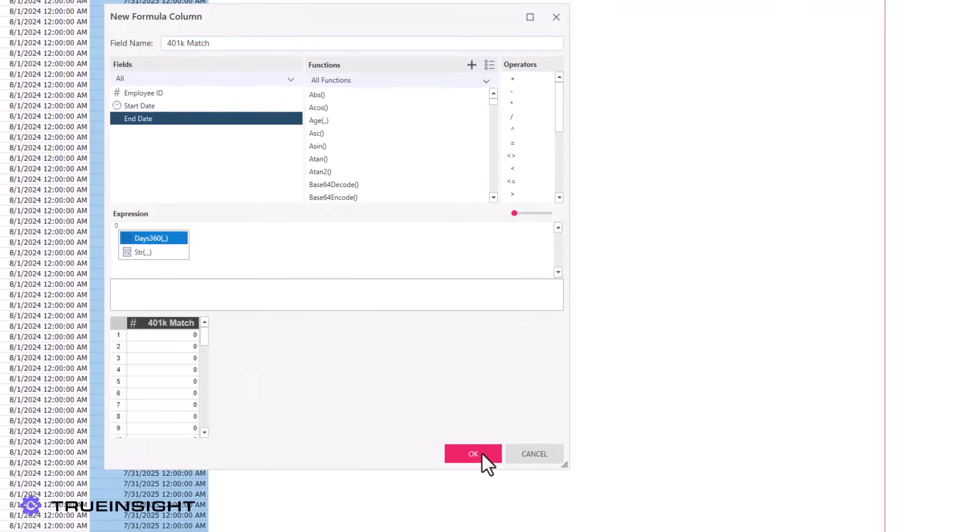
left_click(474, 453)
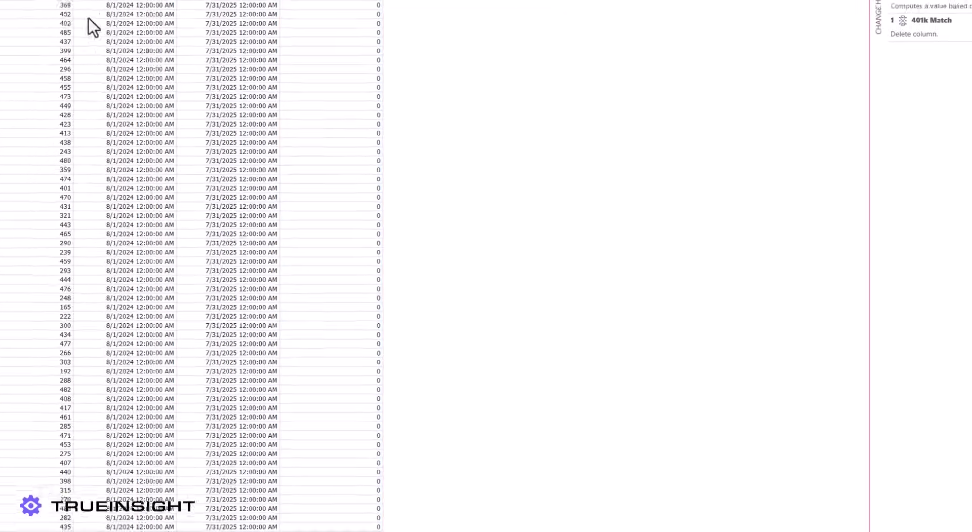
Append Duplicates(3) below Duplicates(2) into a single Append table.
left_click(202, 18)
left_click(300, 45)
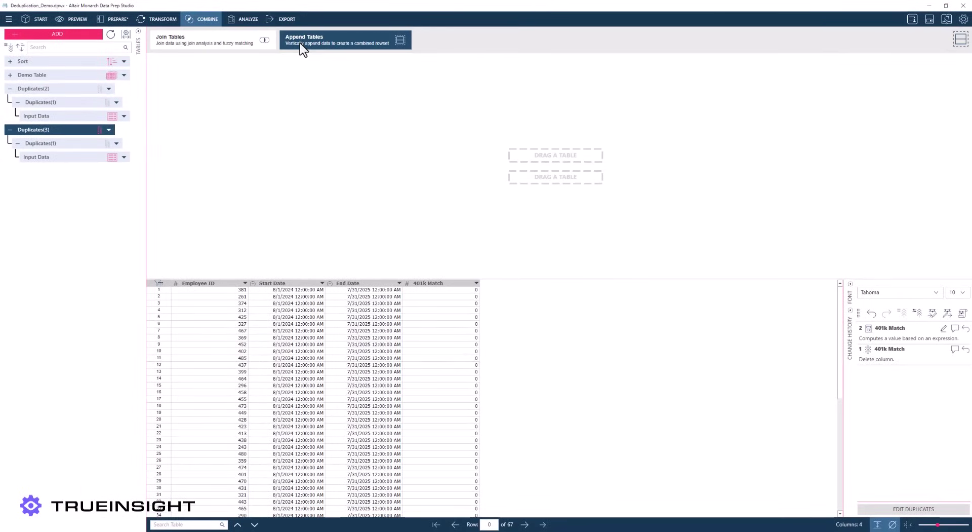
left_click_drag(49, 91, 551, 161)
left_click_drag(46, 130, 558, 181)
left_click(626, 157)
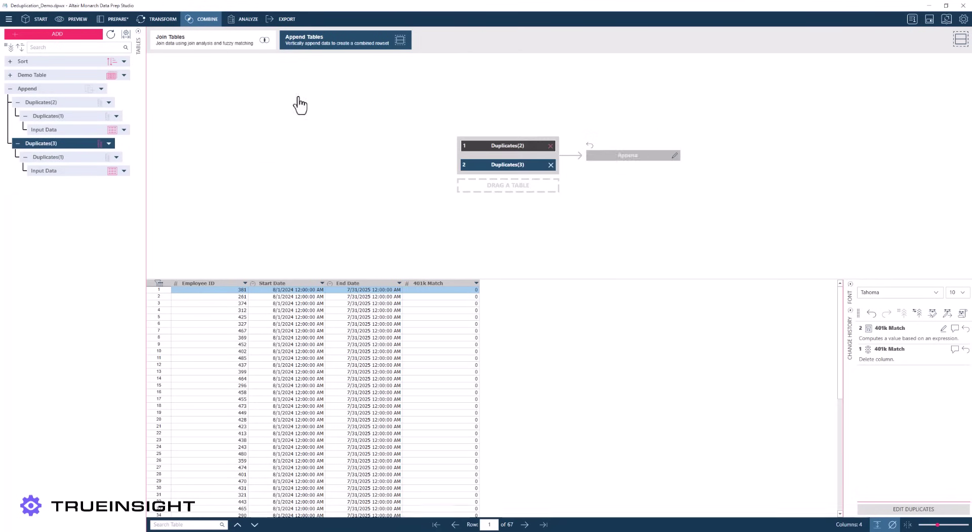
scroll(345, 330, "down", 9)
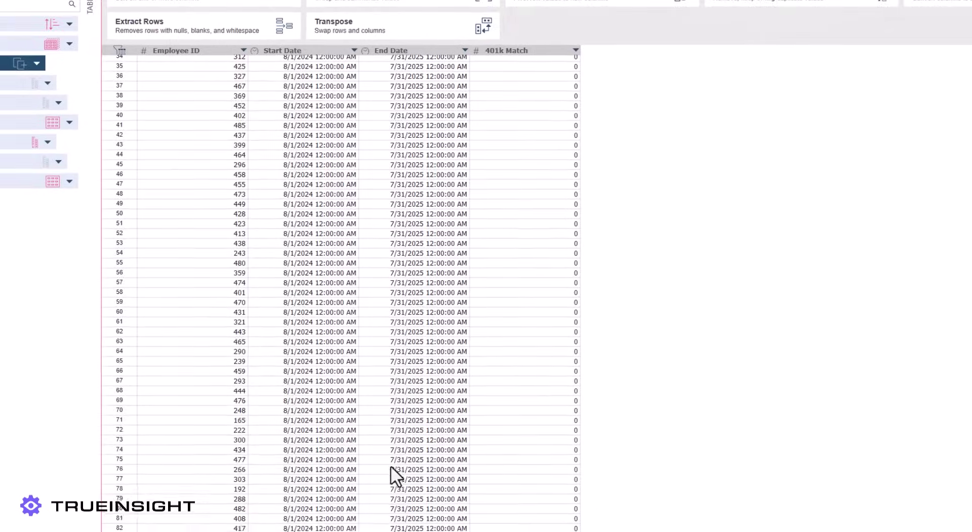
scroll(264, 191, "down", 2)
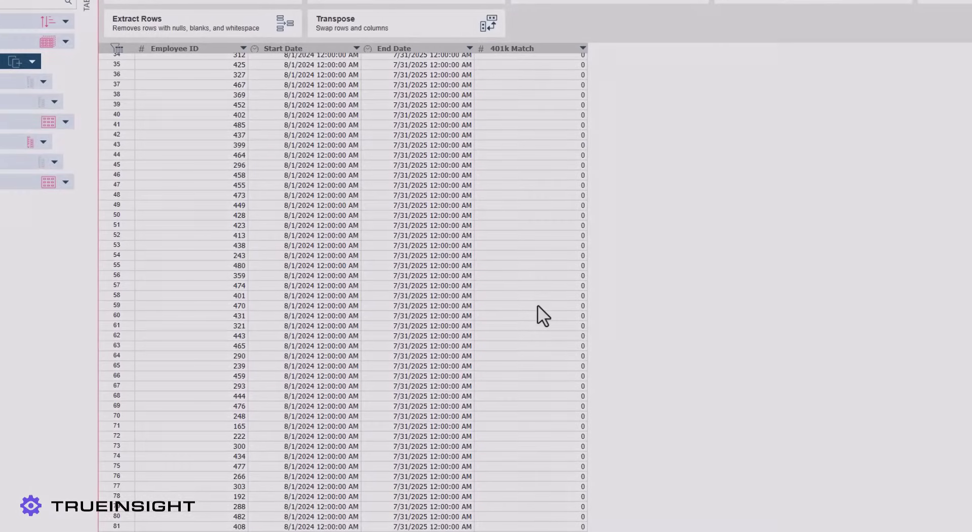